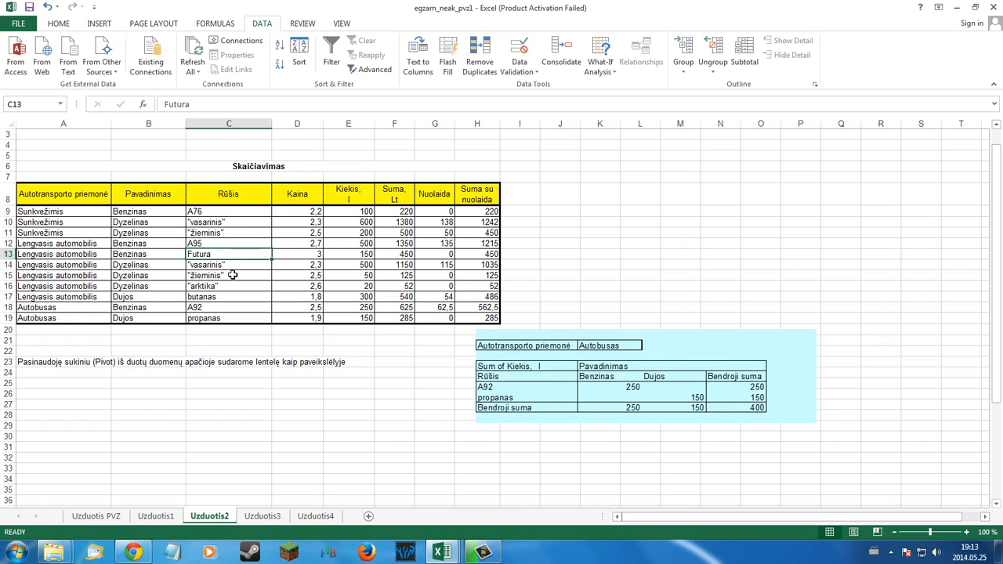
Create a PivotTable from range A8:H19 of the Uzduotis2 sheet, placing it on the existing worksheet at cell A35
key(Down)
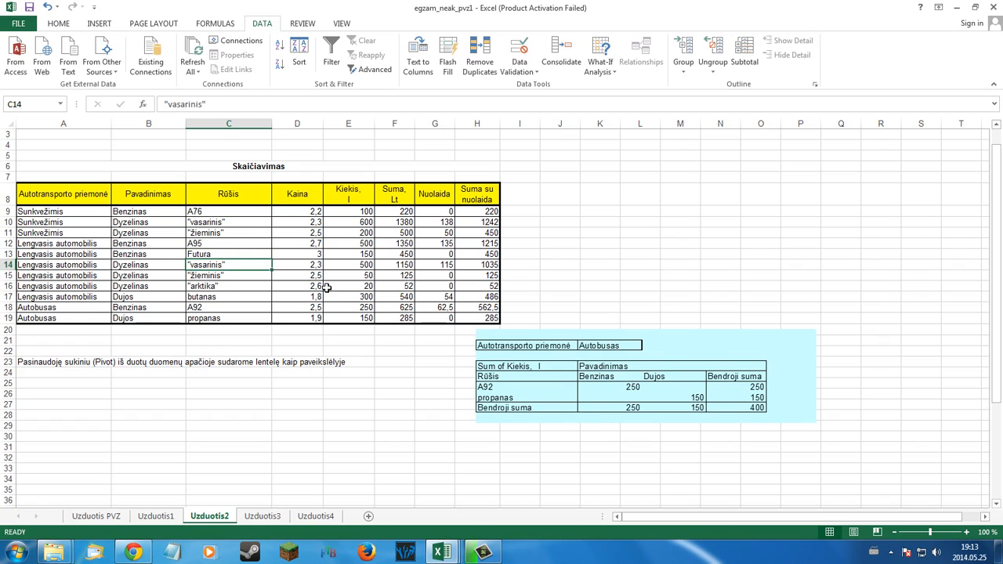
click(96, 24)
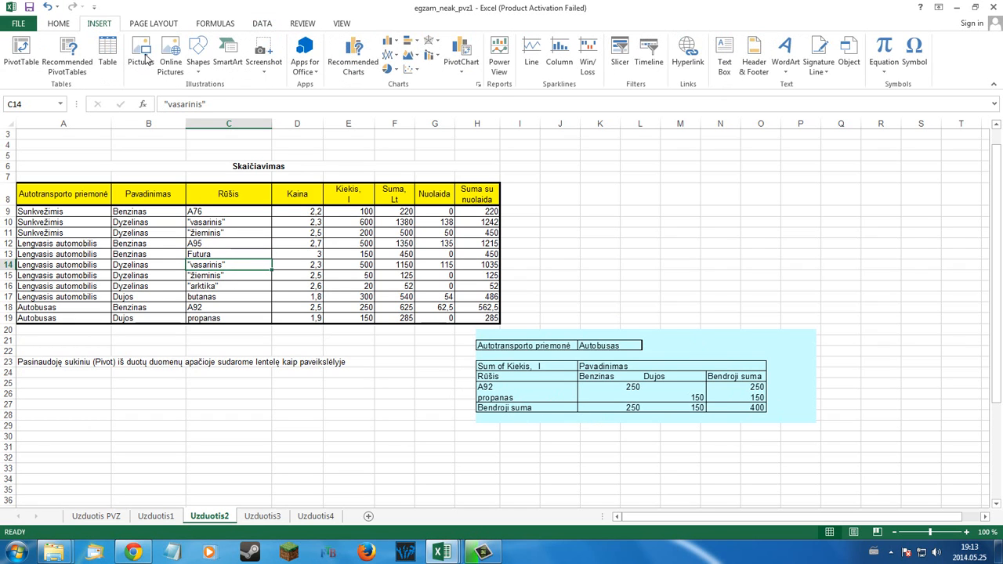
click(22, 53)
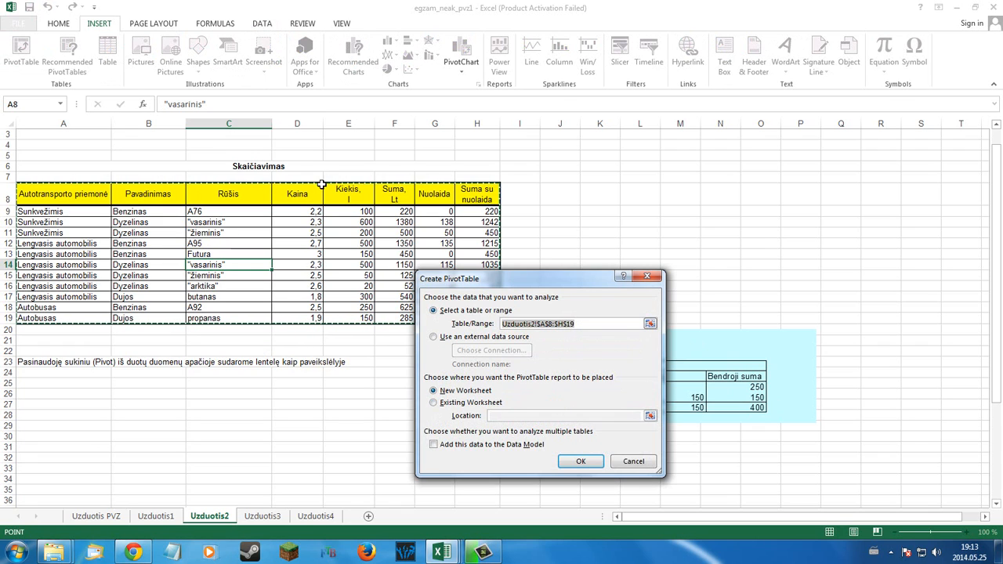
click(434, 403)
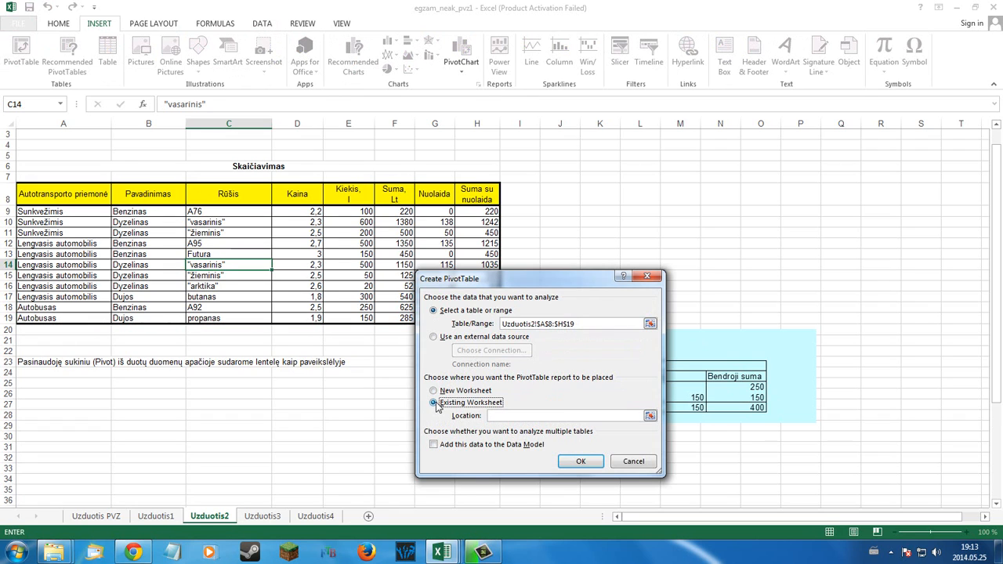
click(493, 416)
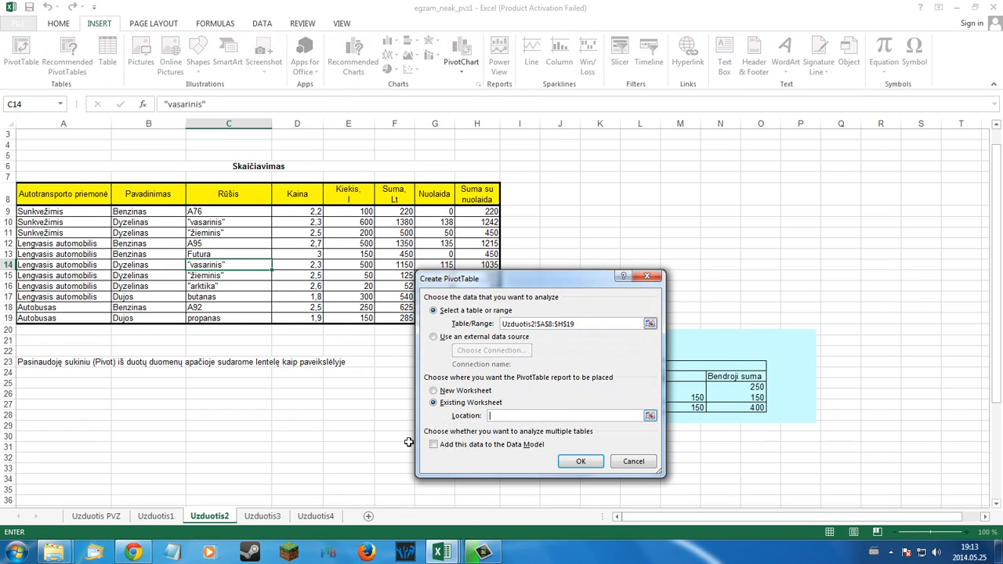
click(39, 490)
key(Return)
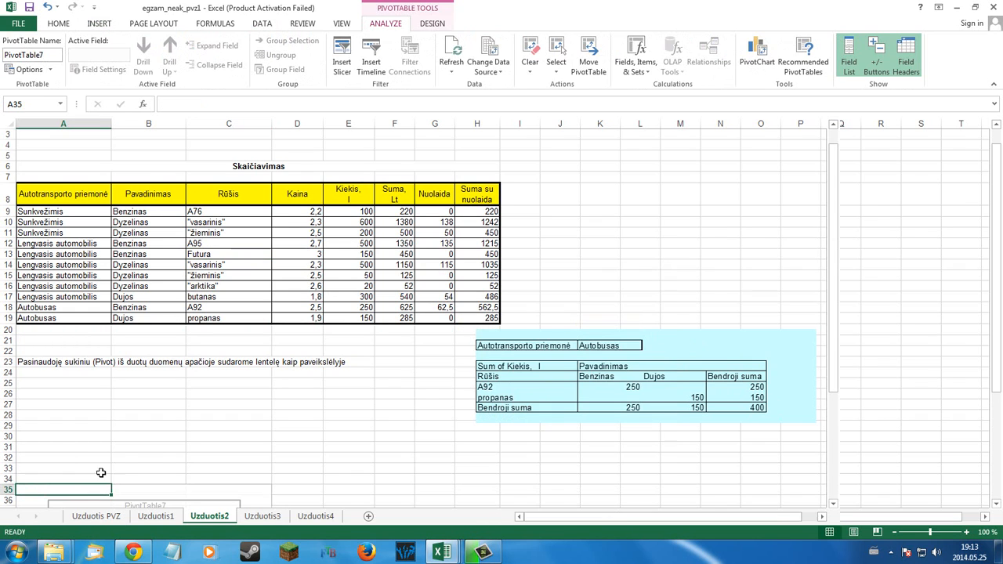
Lay out the PivotTable with Autotransporto priemonė as filter, Rūšis as rows, Kiekis,l as summed values and Pavadinimas as columns
scroll(211, 427, down, 2)
scroll(211, 427, down, 2)
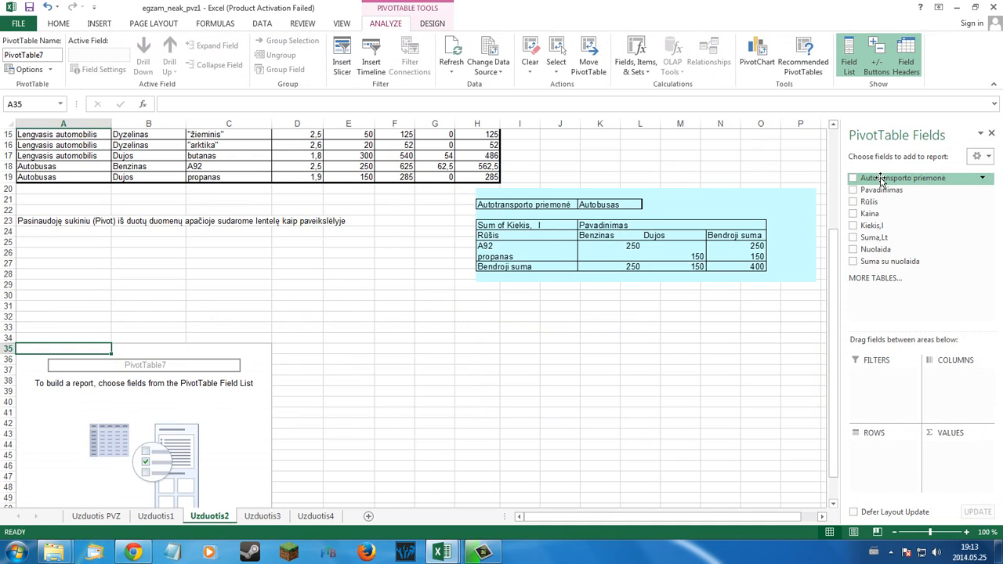
drag(881, 179, 882, 378)
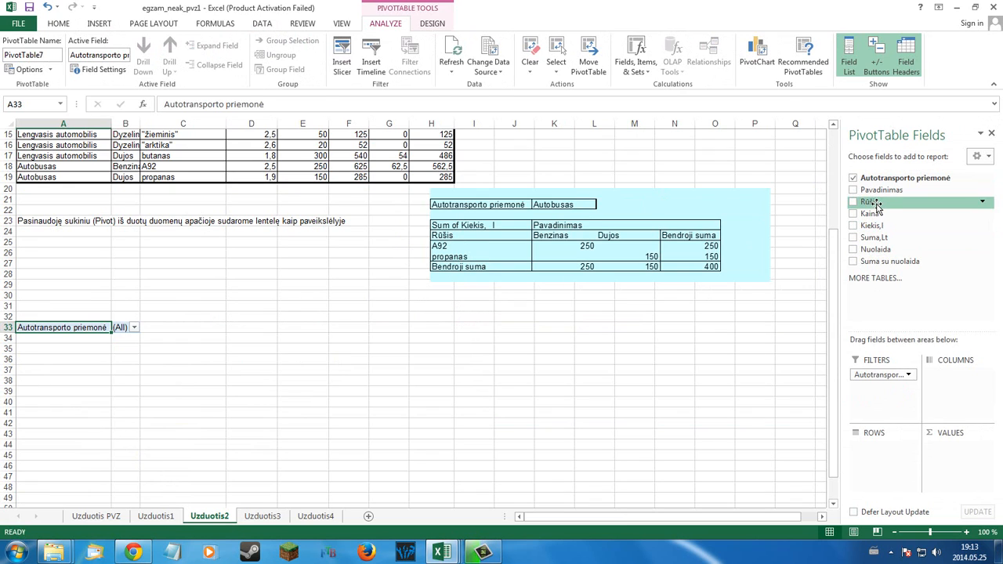
drag(876, 205, 874, 451)
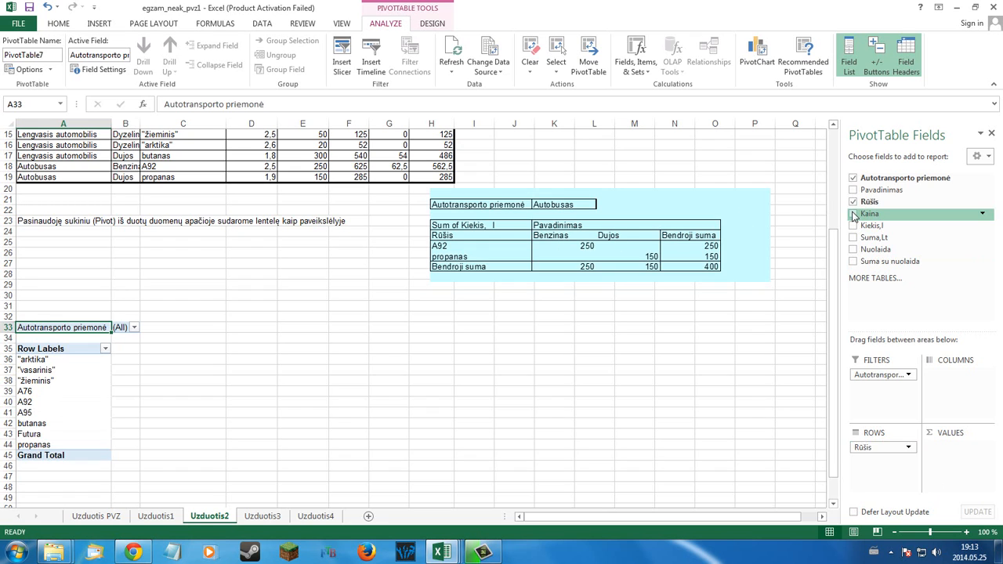
drag(876, 191, 944, 419)
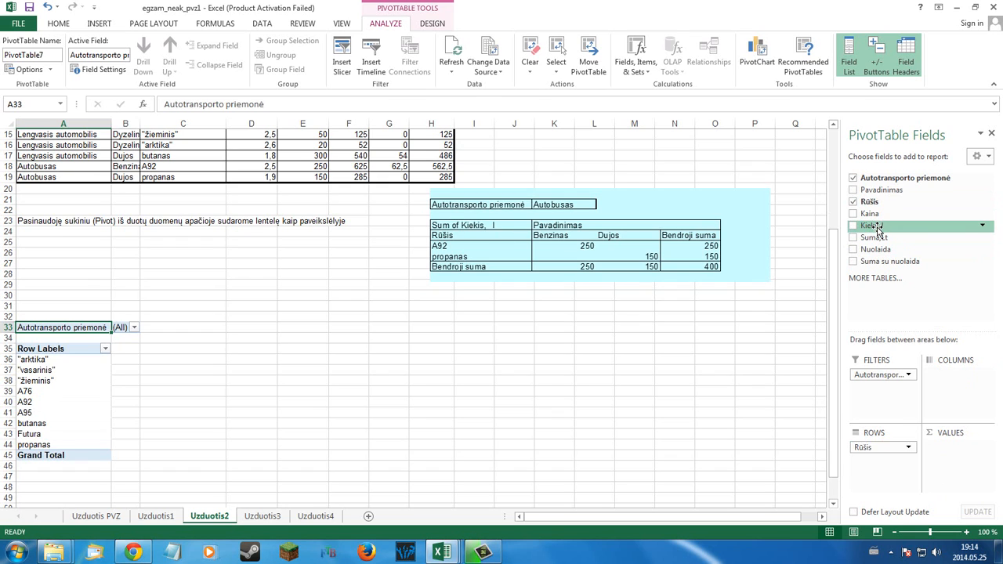
drag(872, 225, 970, 463)
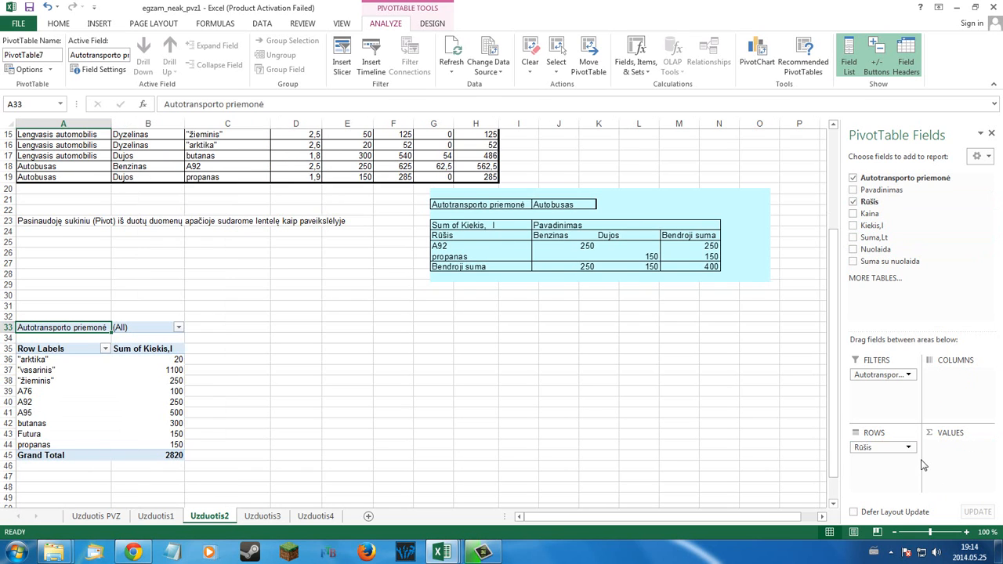
mouse_move(163, 402)
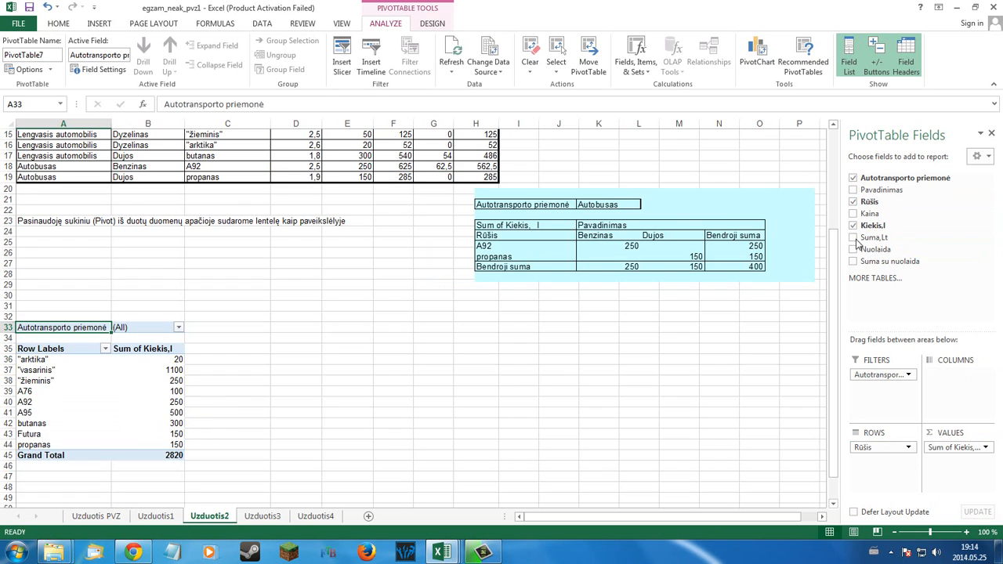
drag(875, 189, 952, 381)
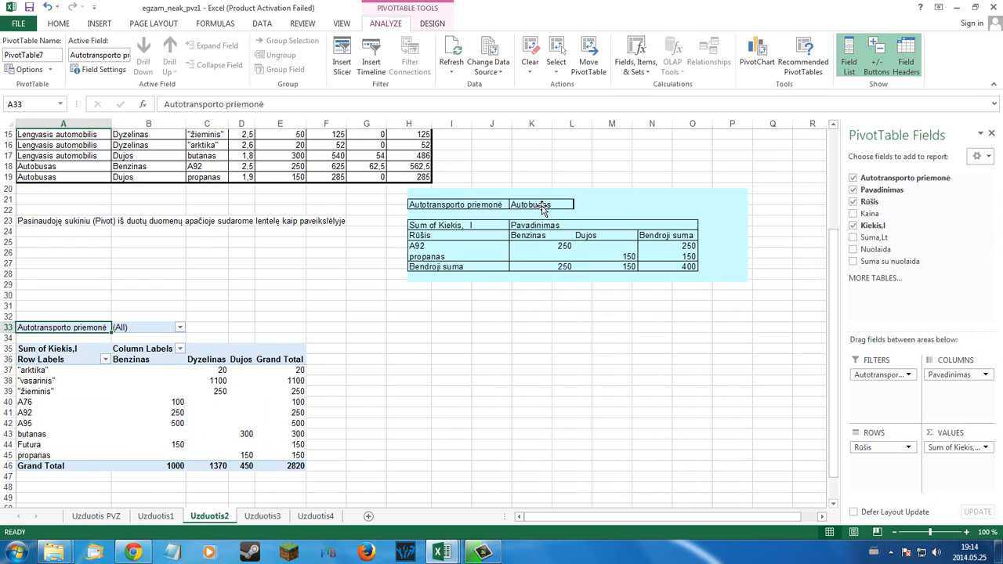
Filter the PivotTable's Autotransporto priemonė field to Autobusas only
click(181, 328)
click(78, 368)
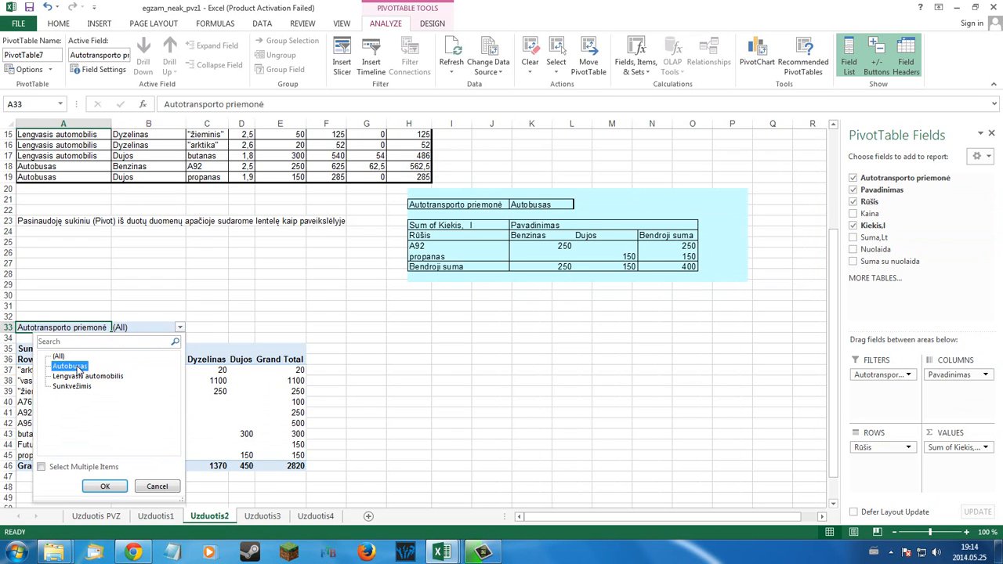
click(105, 486)
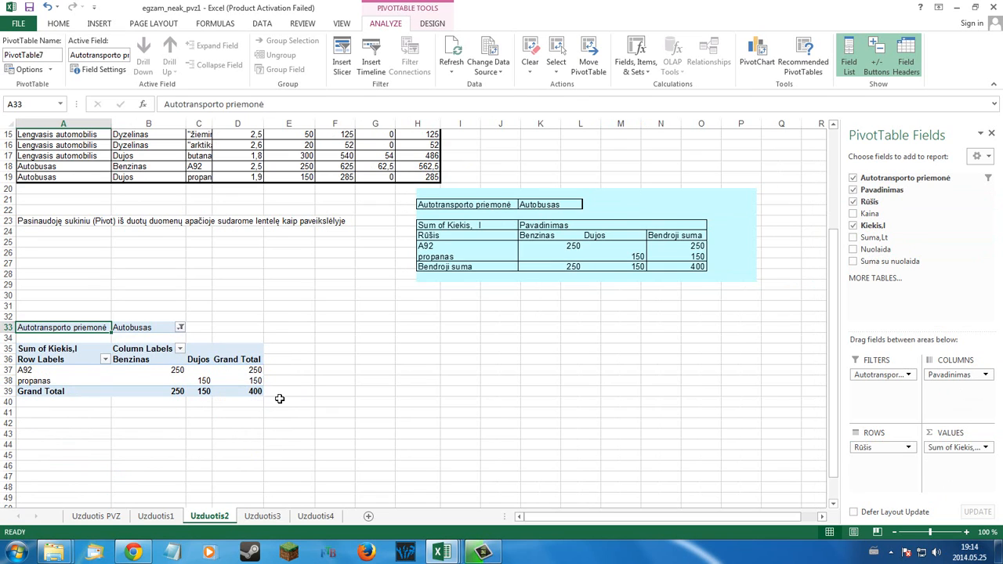
Replace the PivotTable's Column Labels heading in cell B35 with Pavadinimas
click(159, 348)
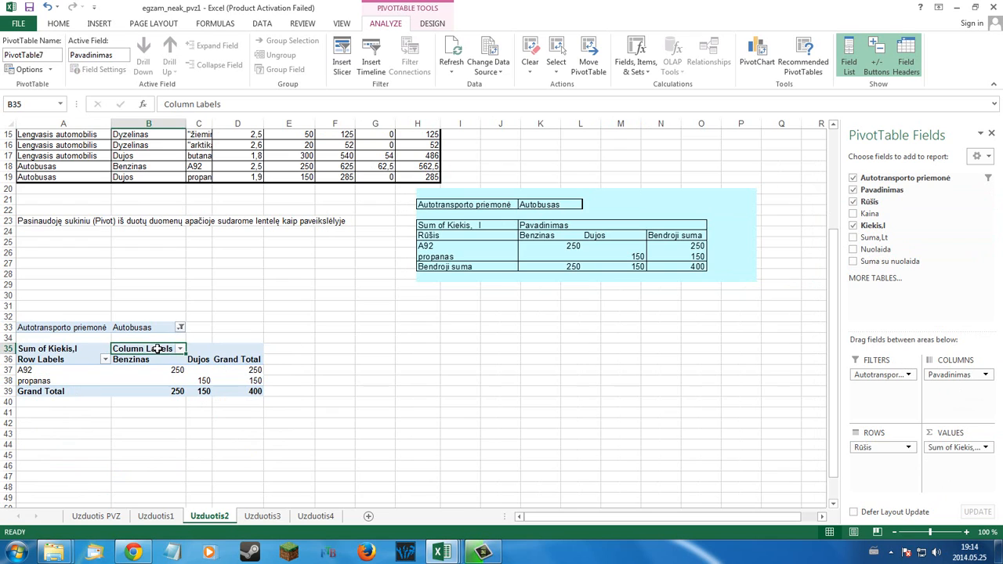
right_click(159, 349)
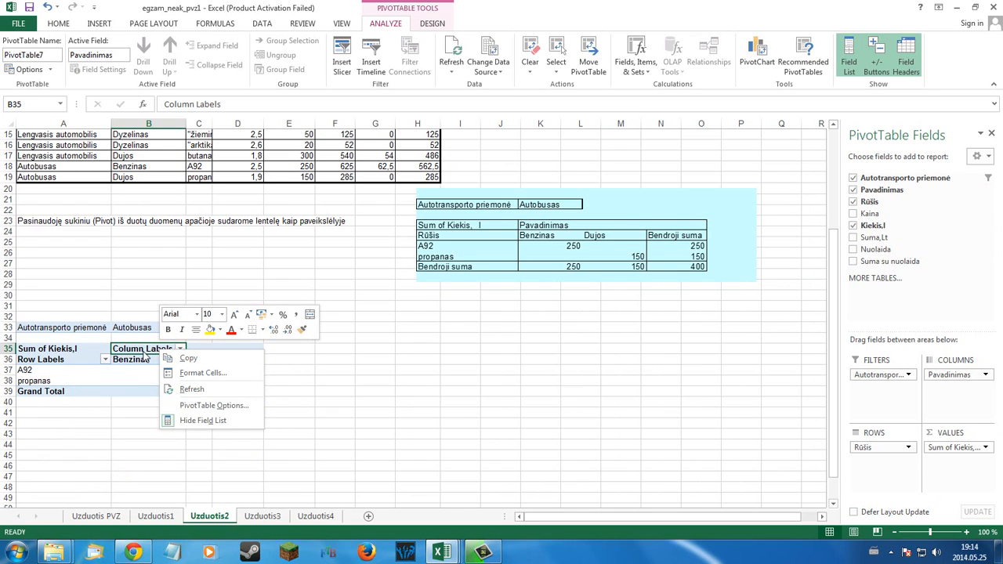
click(168, 348)
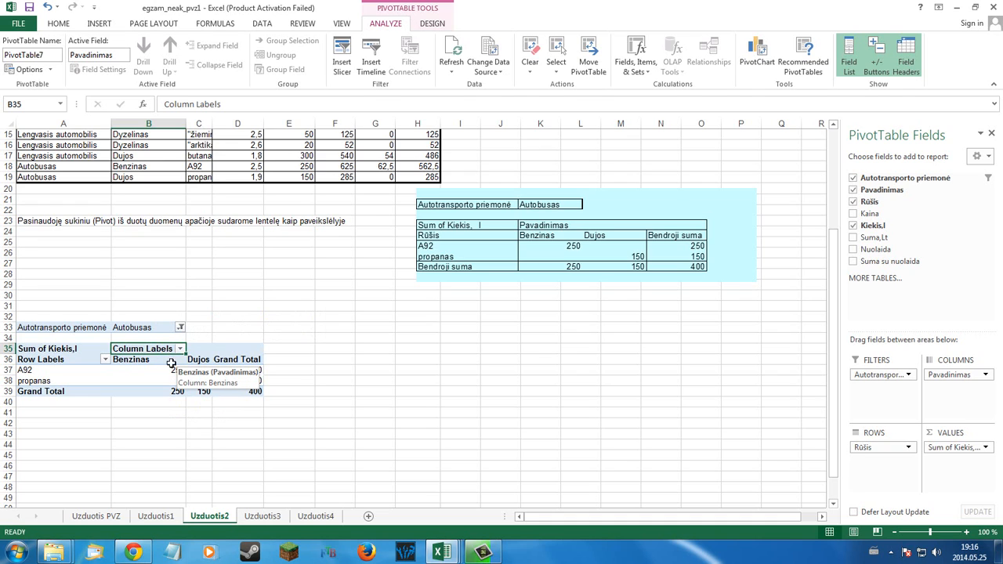
double_click(145, 348)
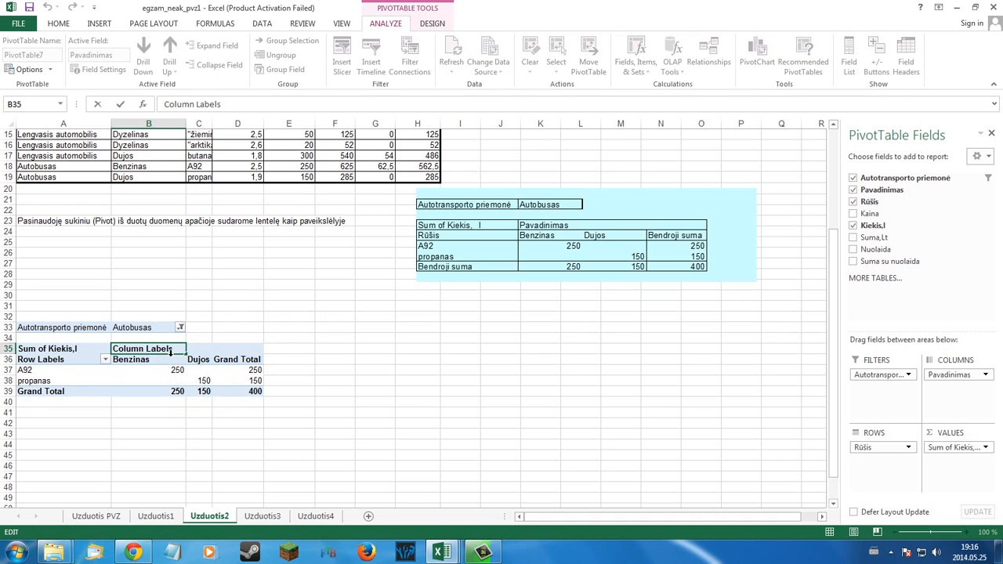
drag(177, 348, 115, 349)
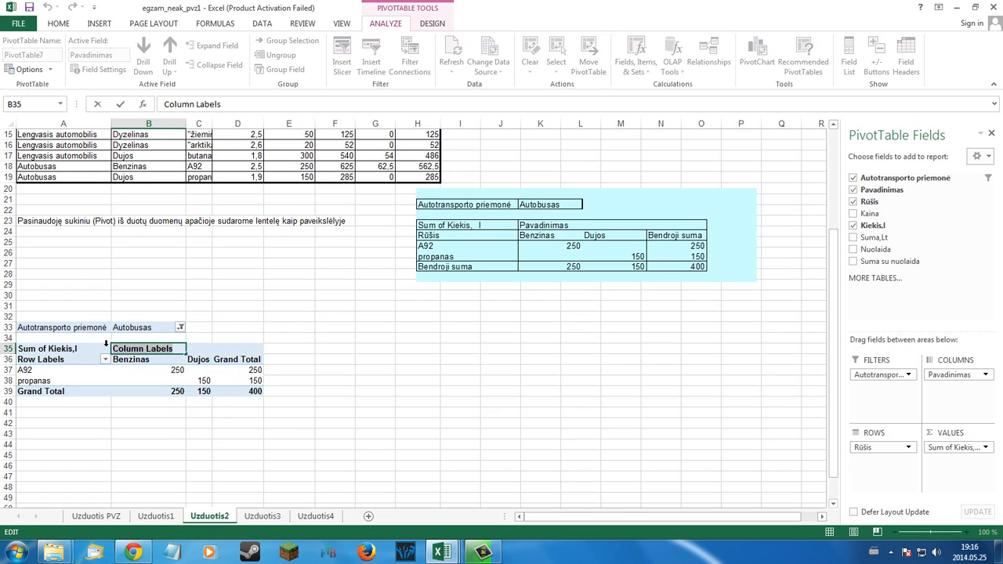
text(Pavadinimas)
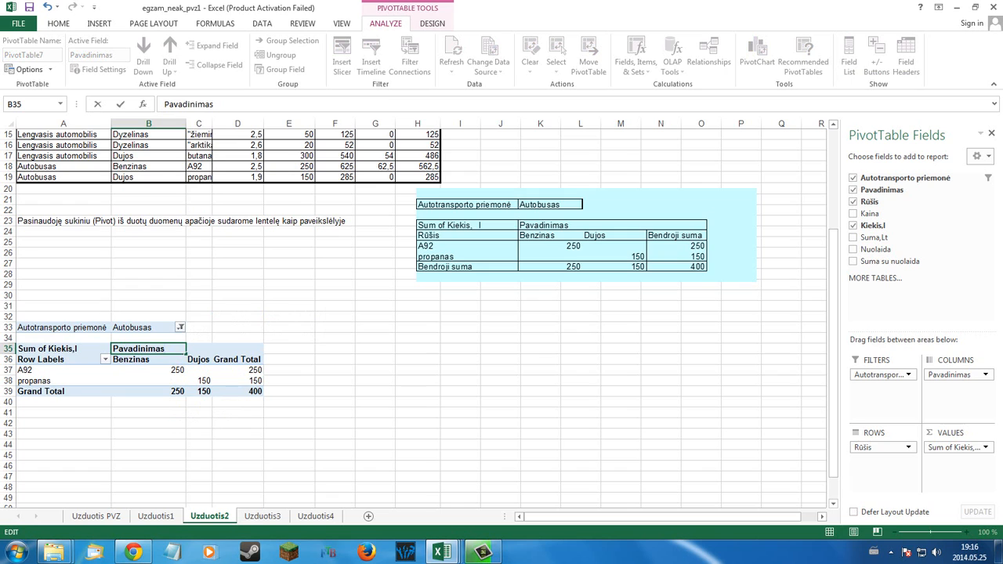
click(48, 366)
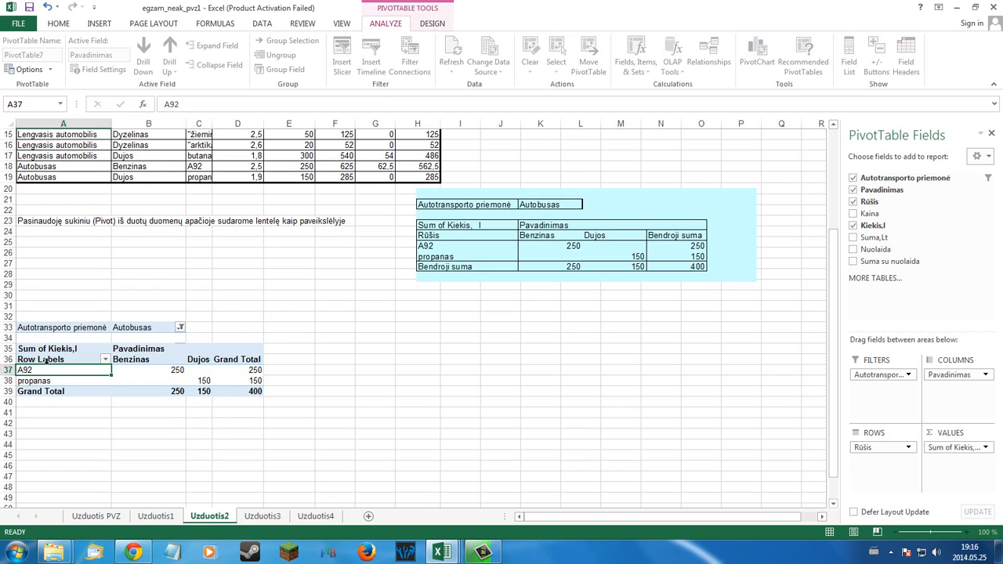
Replace the PivotTable's Row Labels heading in cell A36 with Rūšis
click(49, 359)
double_click(49, 360)
drag(74, 360, 17, 343)
key(BackSpace)
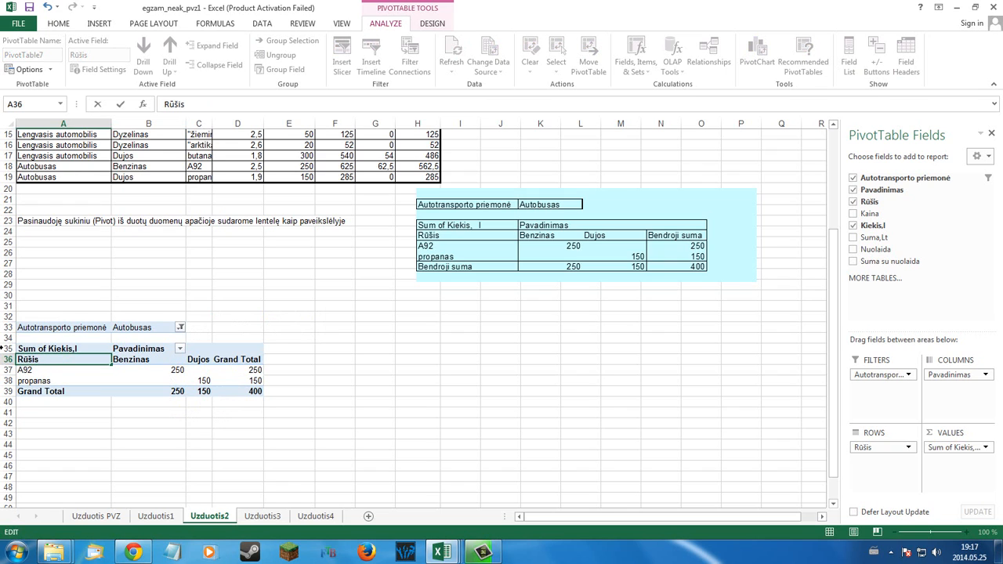
click(233, 405)
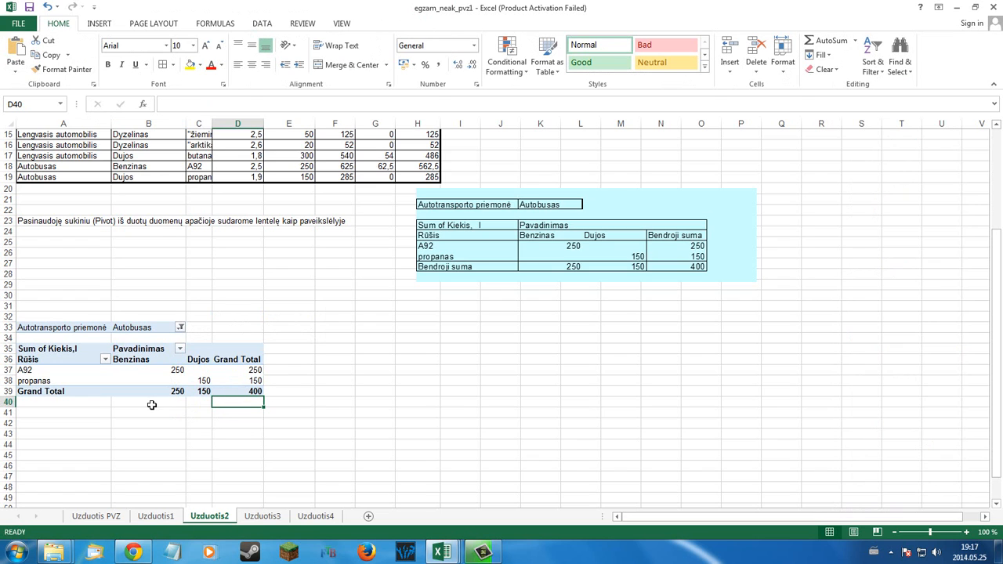
On the Uzduotis3 sheet, sort the Skaičiavimas table by the Pavadinimas column in ascending order
click(268, 519)
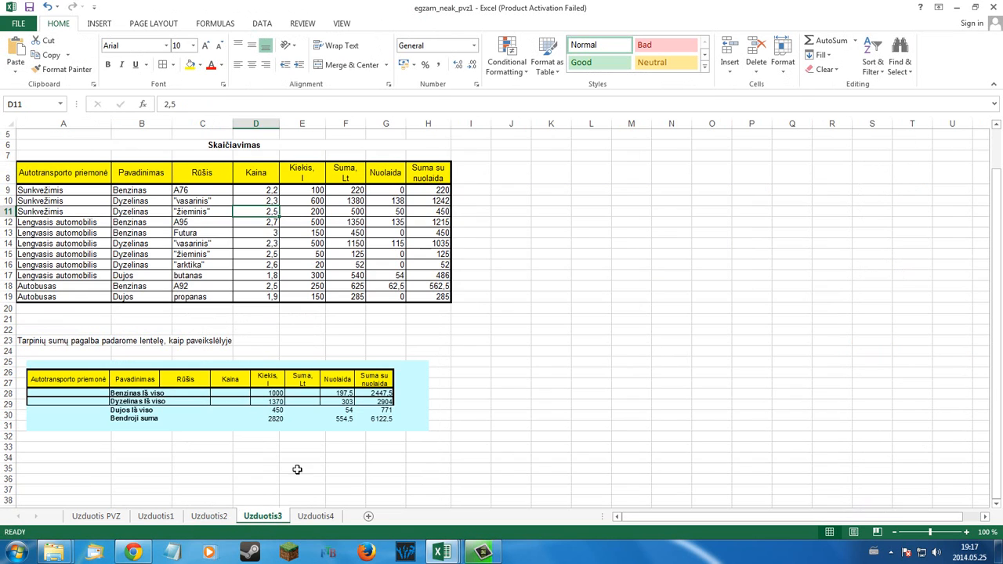
scroll(196, 265, up, 1)
click(219, 264)
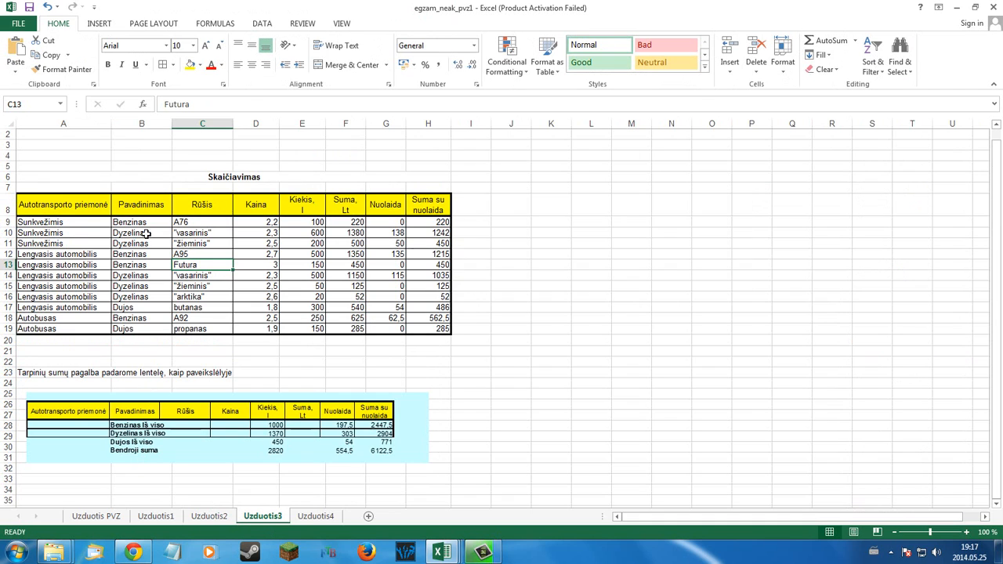
click(134, 210)
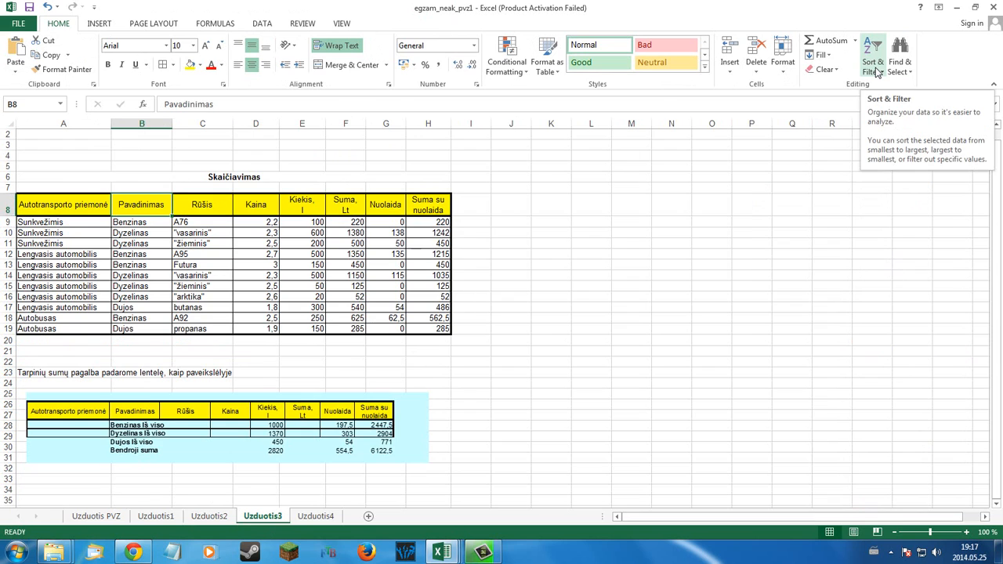
click(263, 23)
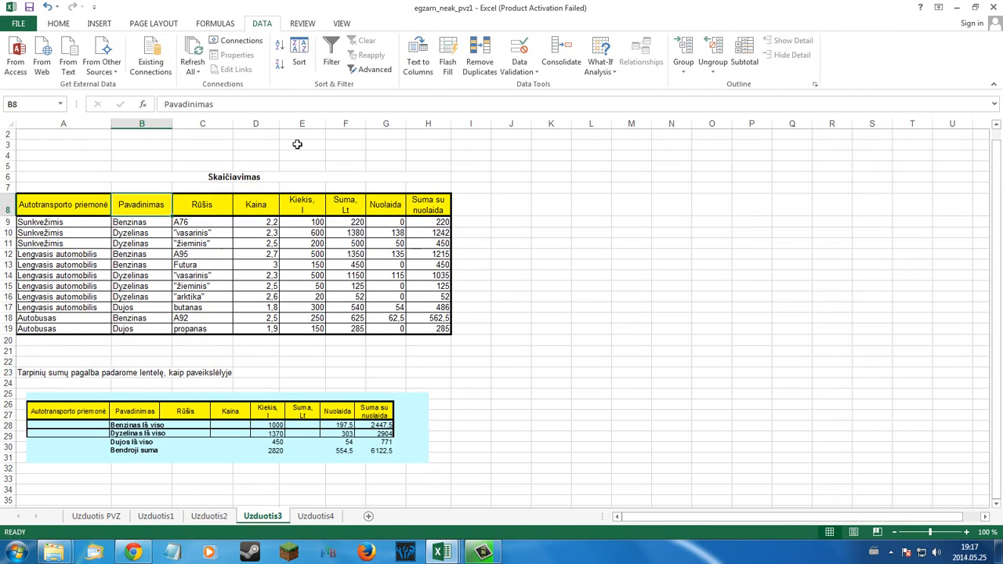
click(280, 53)
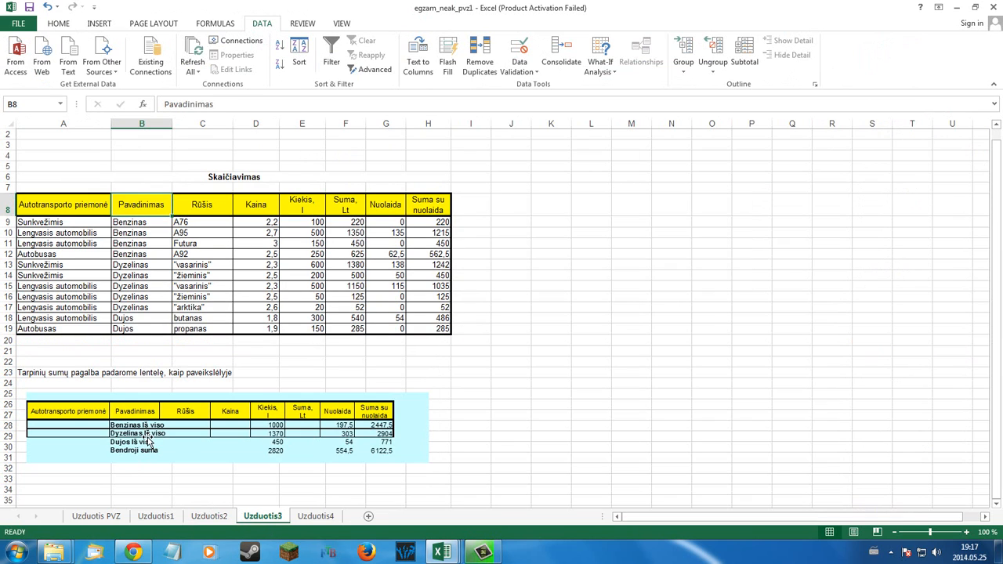
Add Sum subtotals for Kiekis,l, Nuolaida and Suma su nuolaida at each change in Pavadinimas, and collapse the table to outline level 2
click(745, 55)
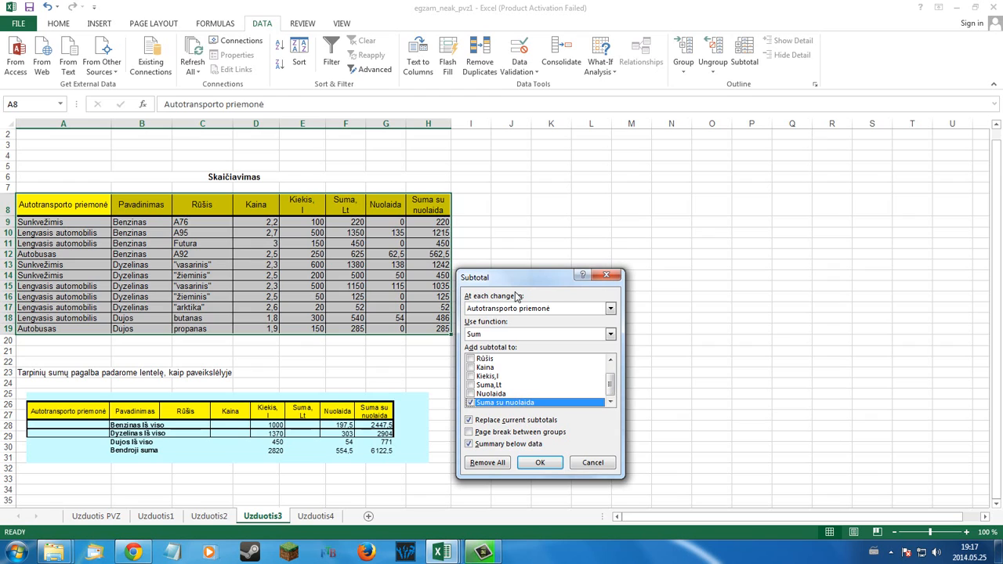
click(559, 311)
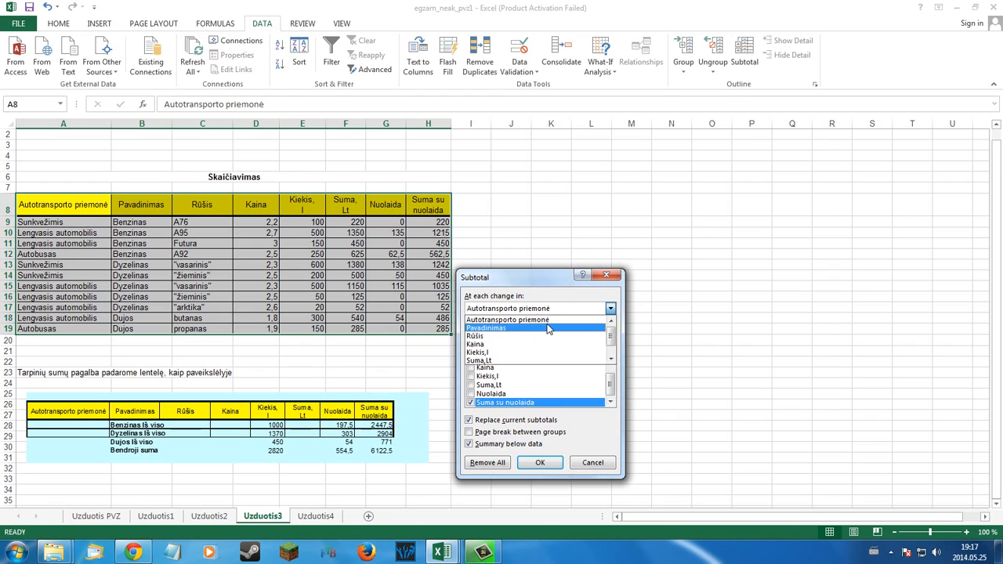
click(549, 329)
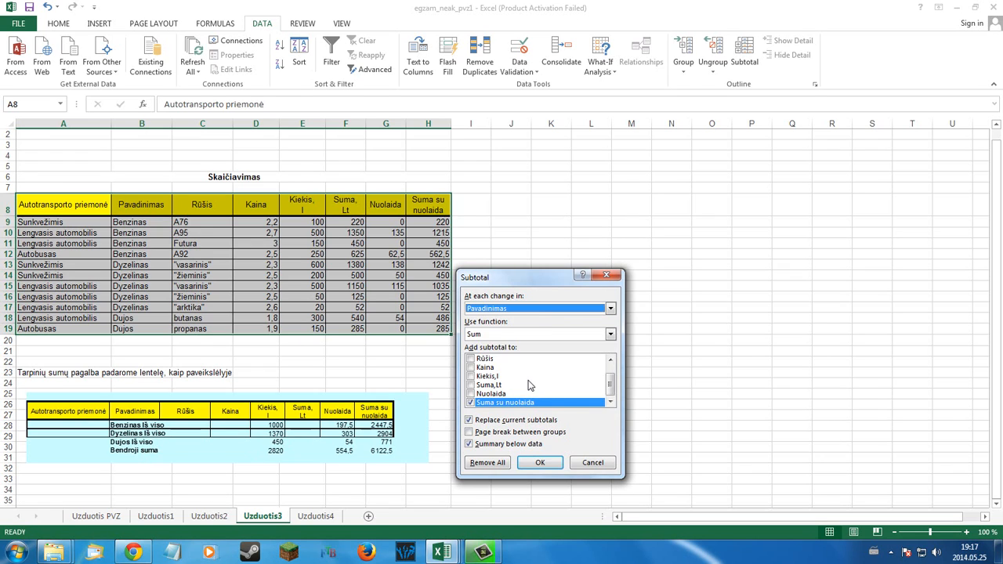
click(471, 393)
click(471, 376)
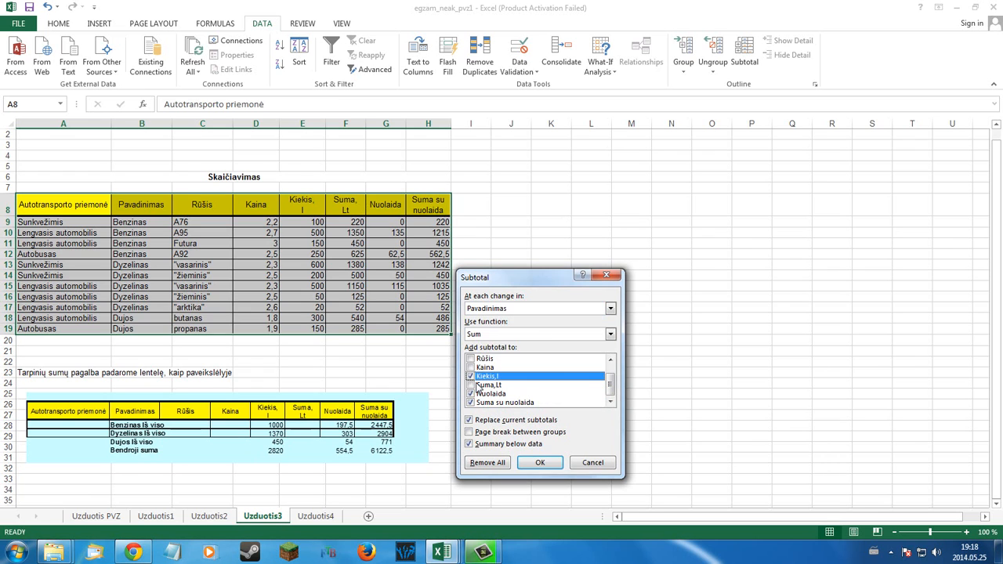
click(543, 464)
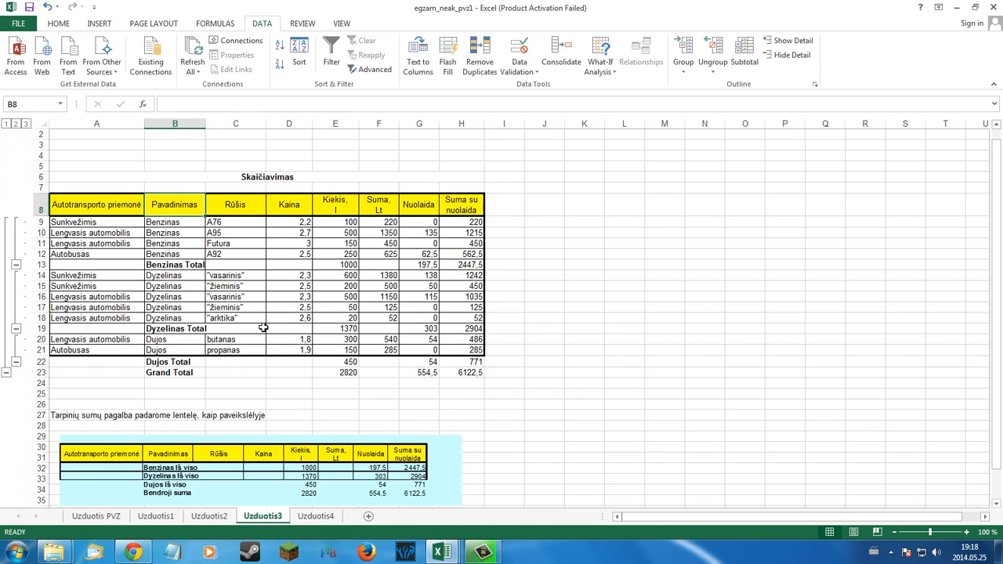
click(16, 124)
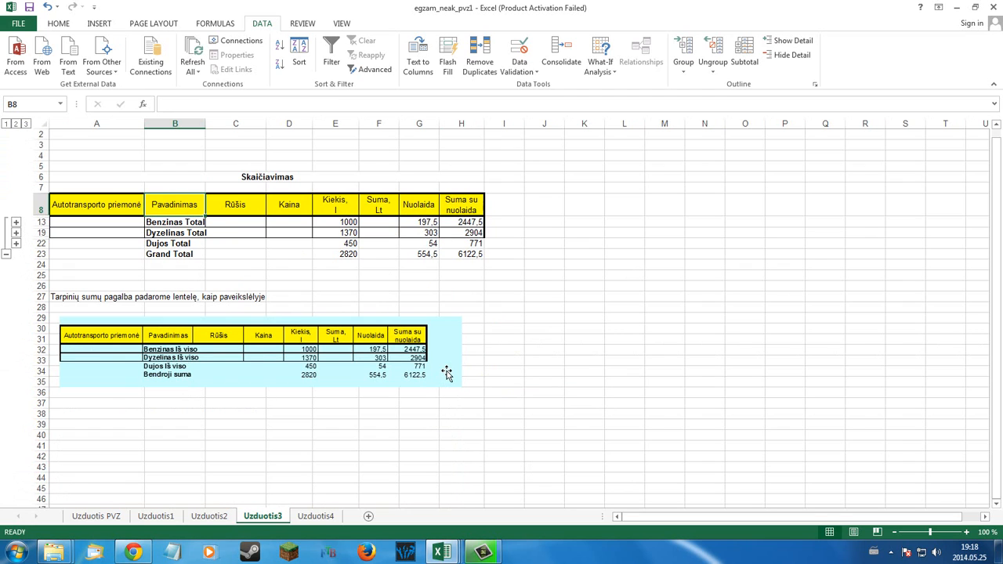
On the Uzduotis4 sheet, filter the Skaičiavimas table to show only rows where Kiekis, l is less than 100
click(321, 517)
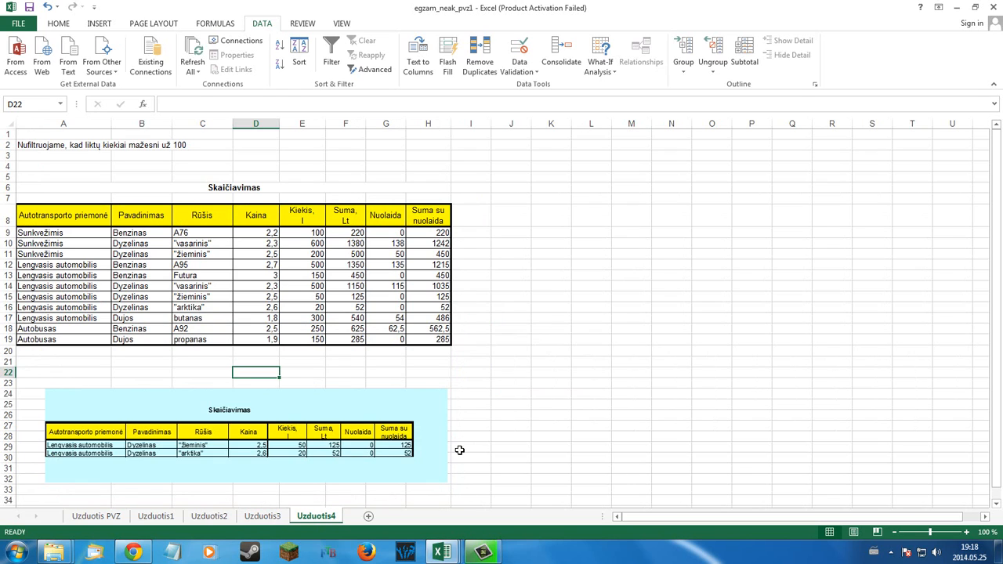
click(286, 277)
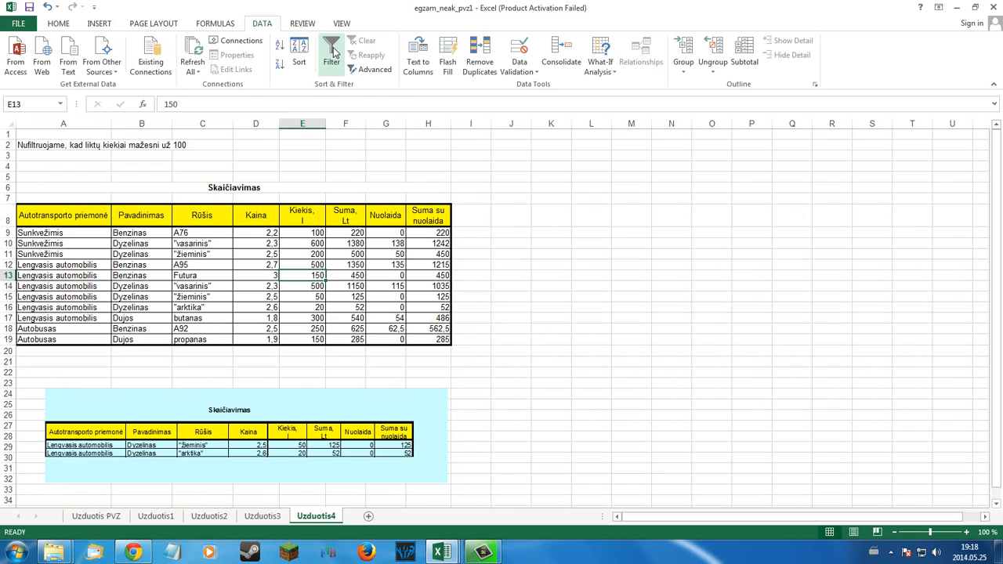
click(333, 51)
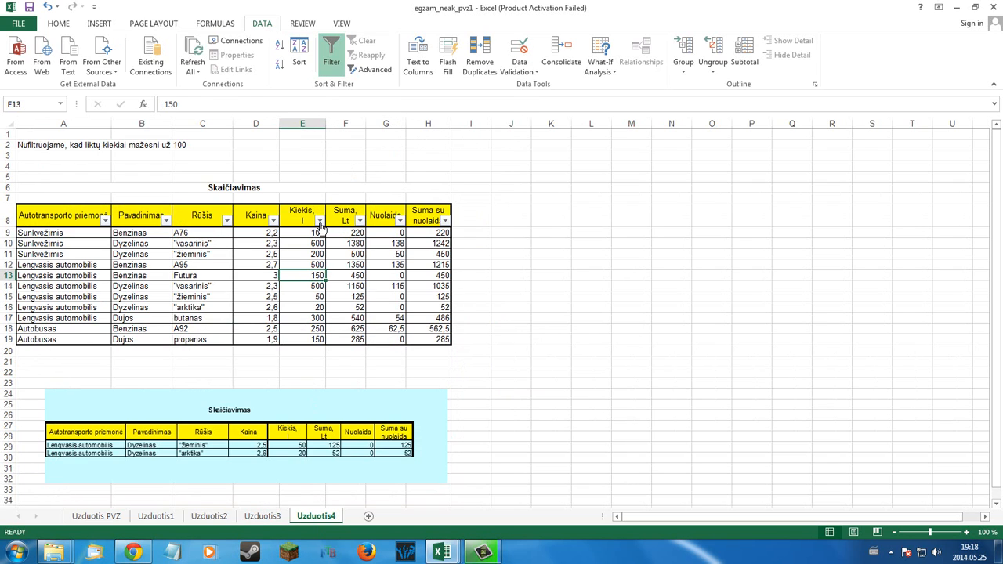
click(320, 221)
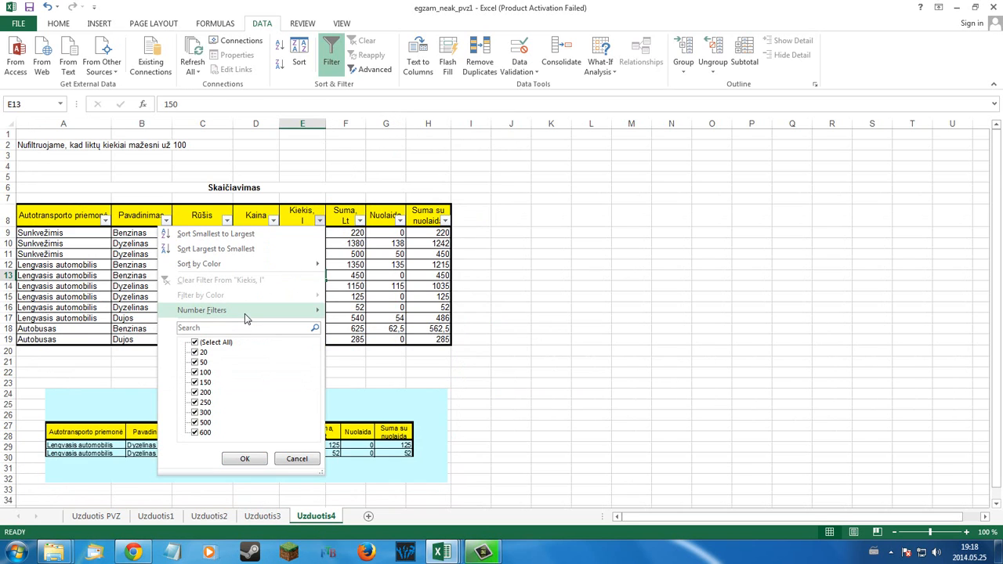
mouse_move(245, 312)
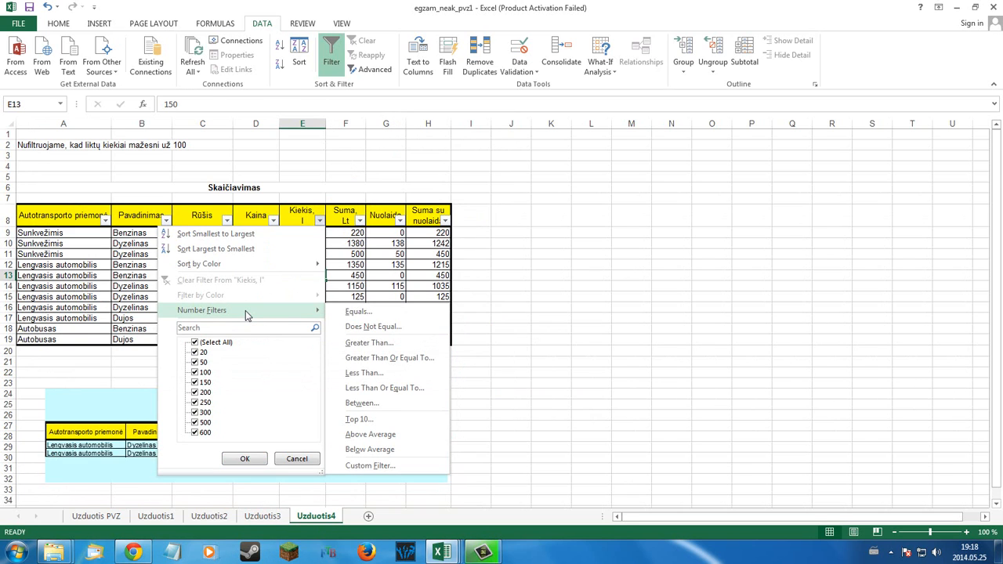
click(393, 373)
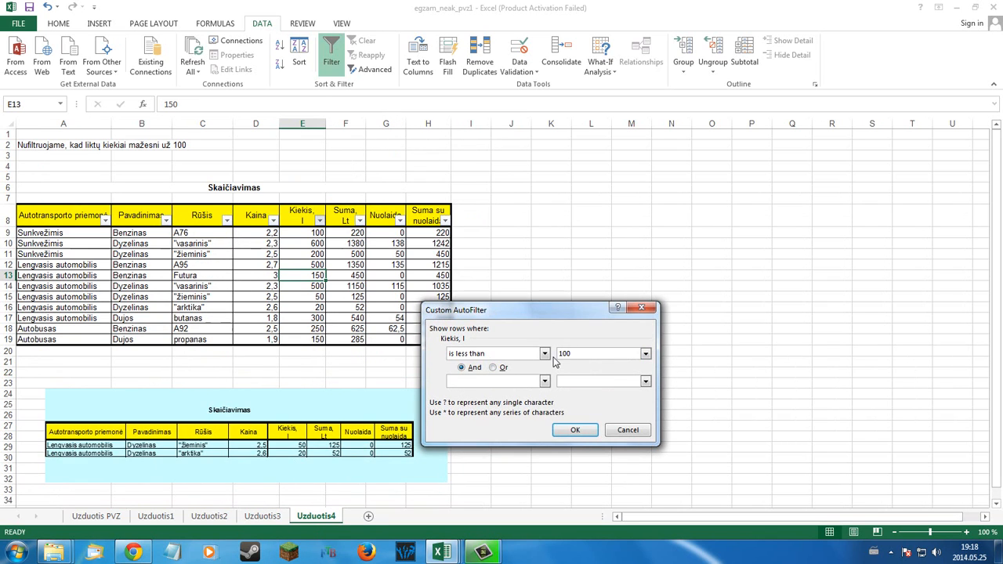
click(574, 430)
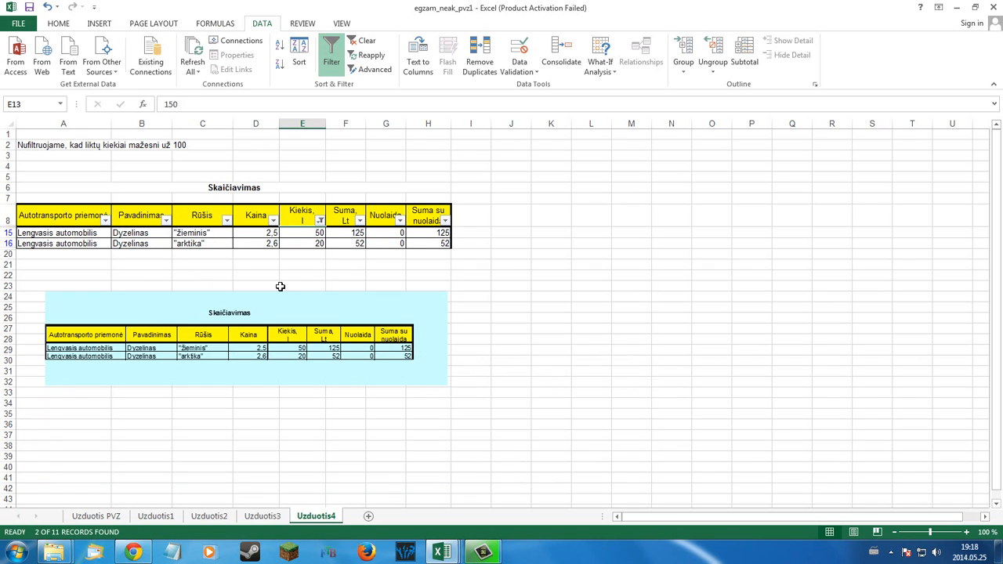